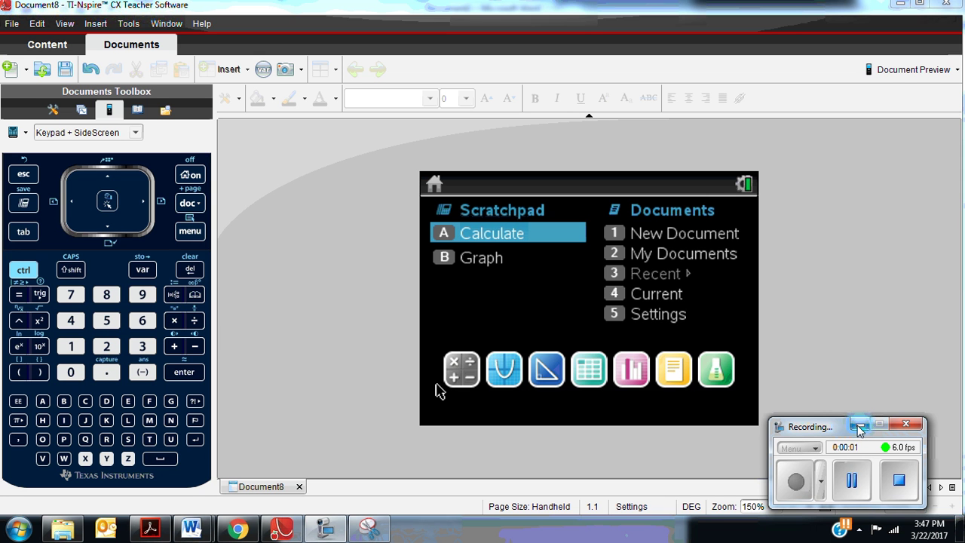
Bring up Document2 in Word to view the equation 3 − x/3 = e^(x−2).
{"action": "left_click", "coordinate": [860, 427]}
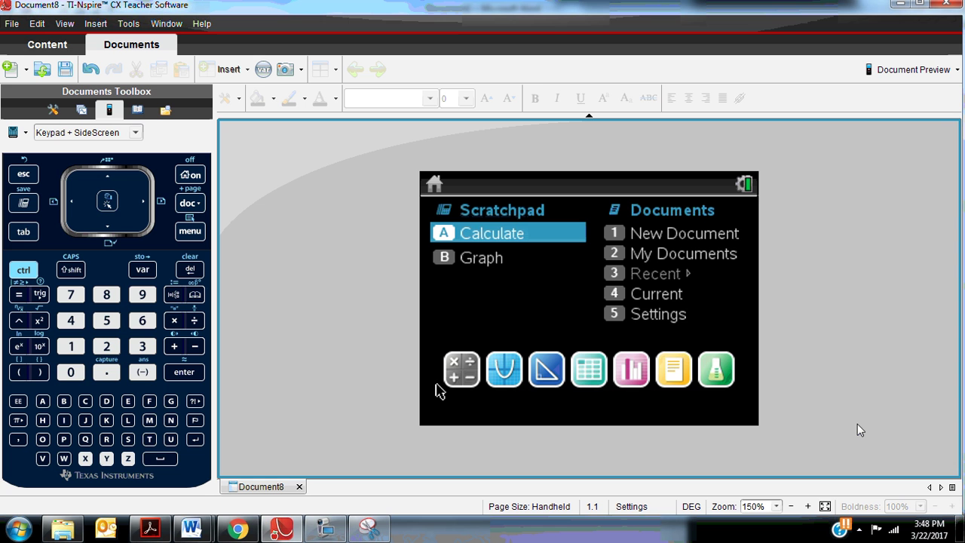
{"action": "left_click", "coordinate": [188, 522]}
{"action": "left_click", "coordinate": [230, 503]}
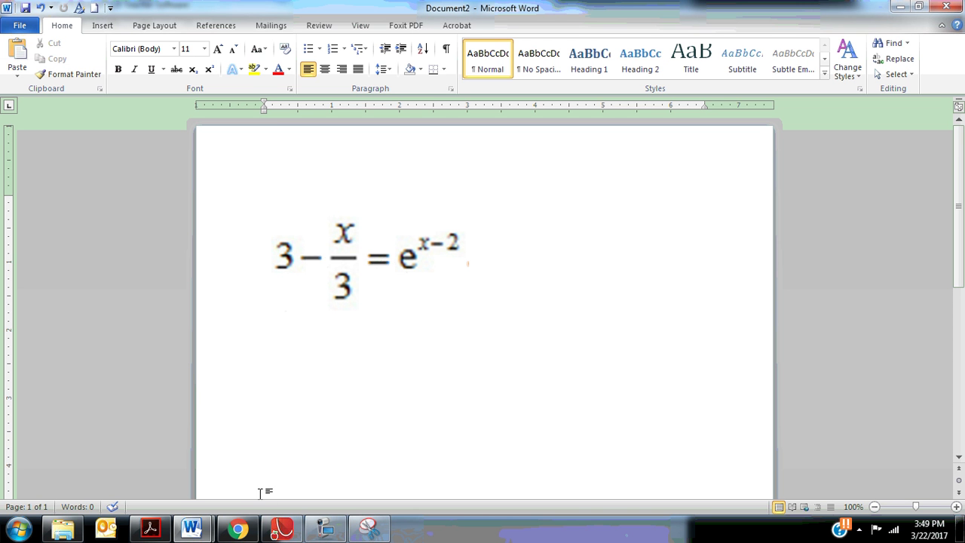
Start a new TI-Nspire document with a Graphs page, discarding the unsaved previous one.
{"action": "left_click", "coordinate": [281, 528]}
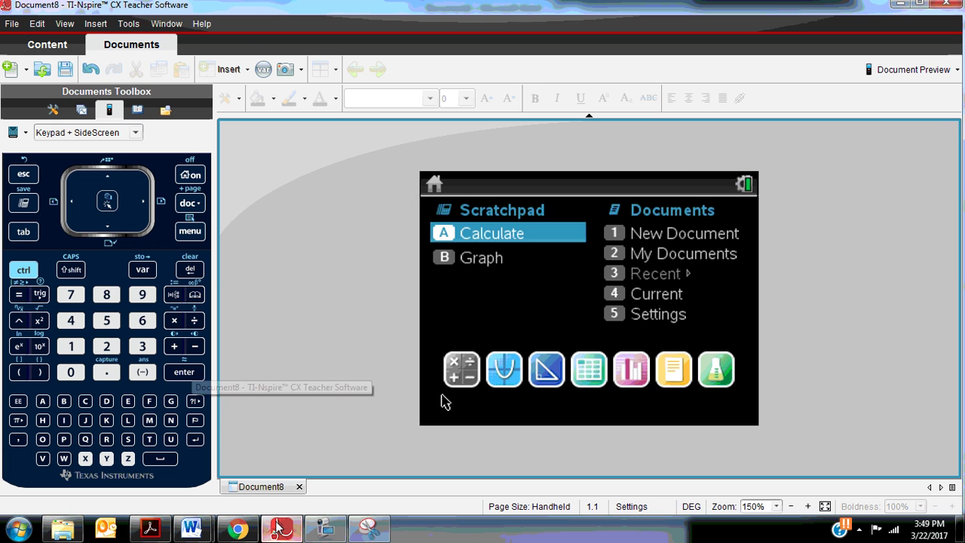
{"action": "left_click", "coordinate": [657, 239]}
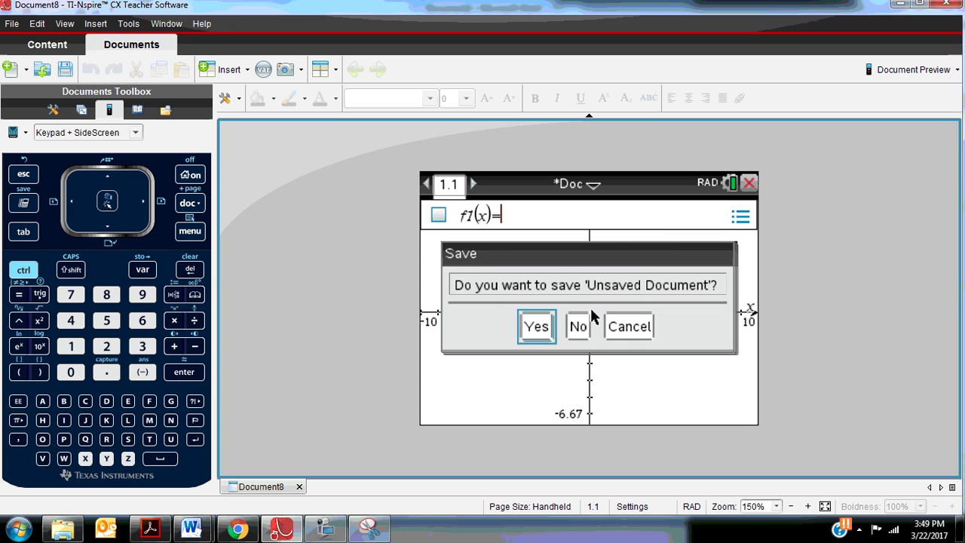
{"action": "left_click", "coordinate": [580, 324]}
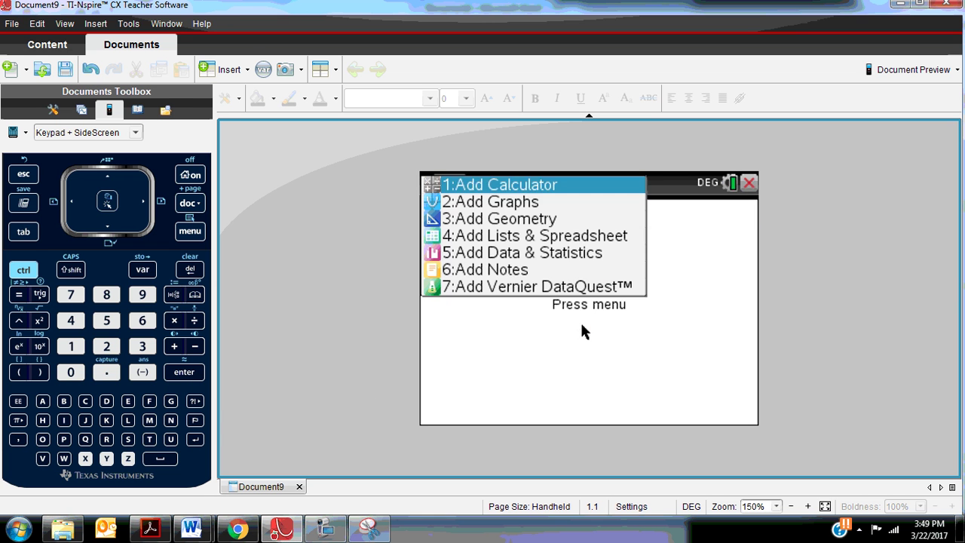
{"action": "left_click", "coordinate": [566, 208]}
Enter f1(x)=3−x/3 using a fraction template and graph it as a line.
{"action": "type", "text": "3"}
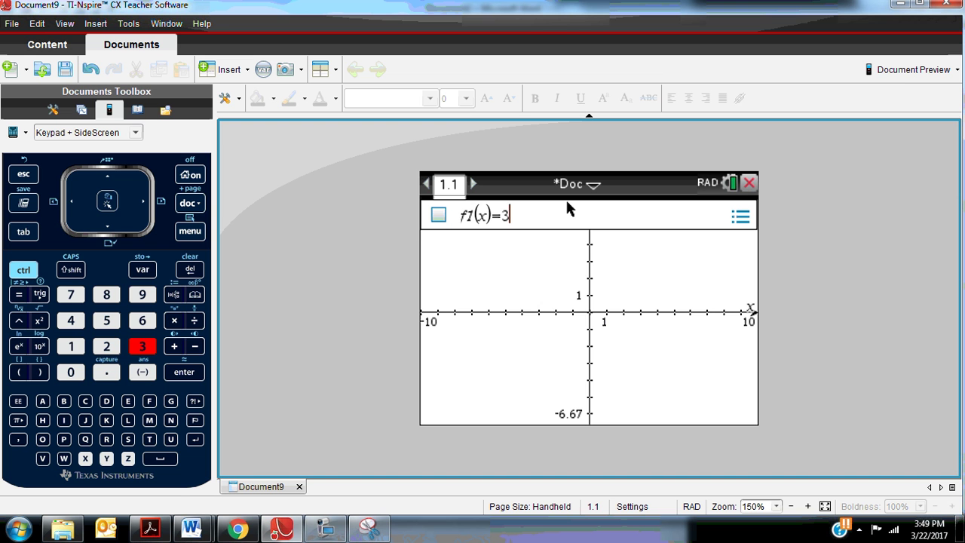
{"action": "type", "text": "-"}
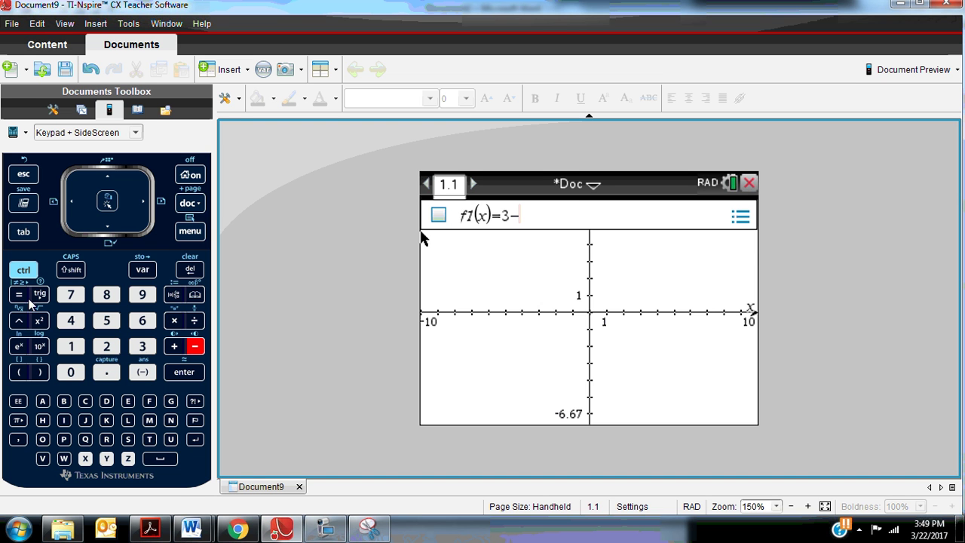
{"action": "left_click", "coordinate": [24, 271]}
{"action": "left_click", "coordinate": [200, 320]}
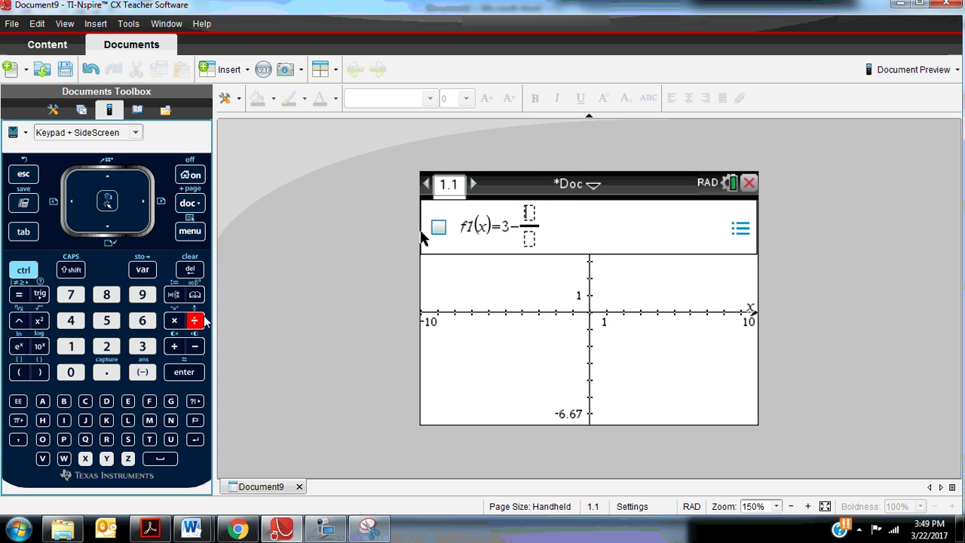
{"action": "type", "text": "x"}
{"action": "key", "text": "Left"}
{"action": "type", "text": "3"}
{"action": "key", "text": "BackSpace"}
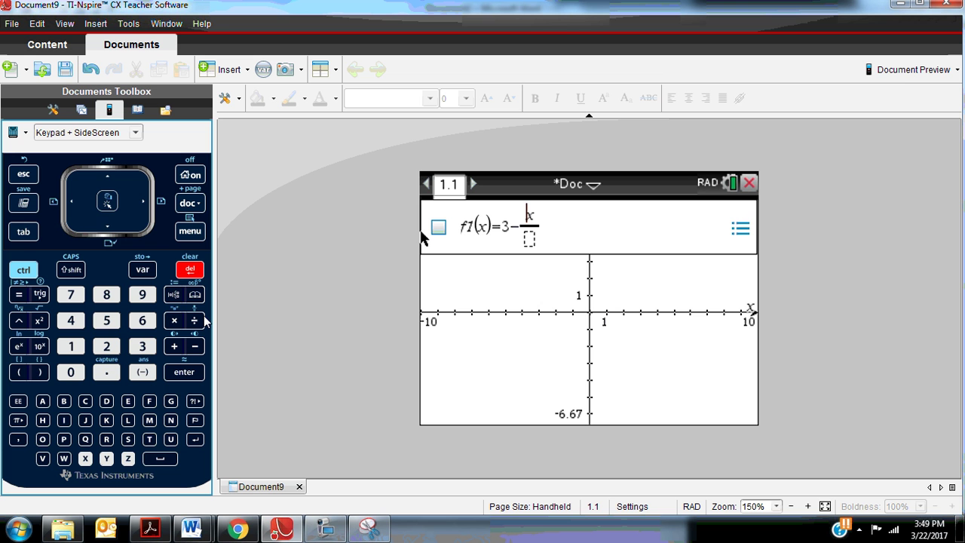
{"action": "key", "text": "Down"}
{"action": "type", "text": "3"}
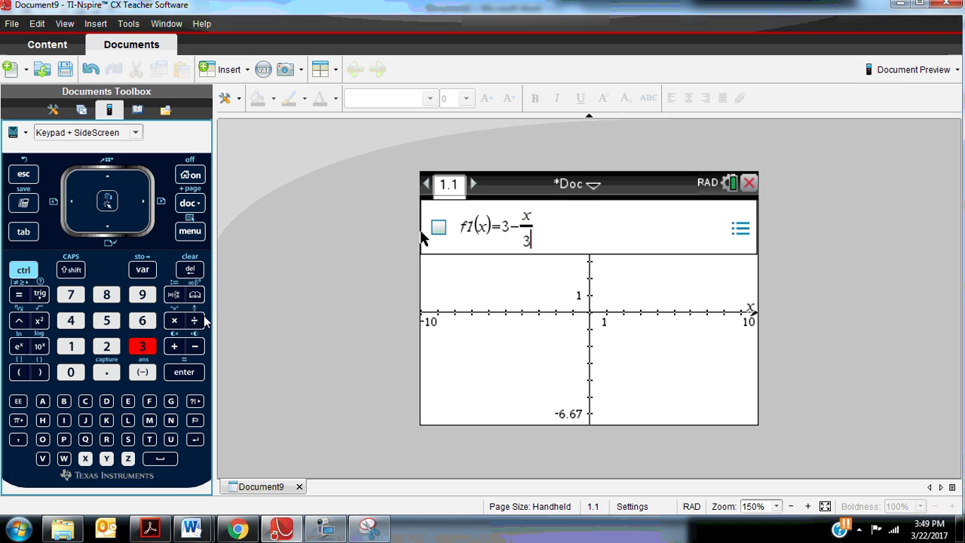
{"action": "key", "text": "Return"}
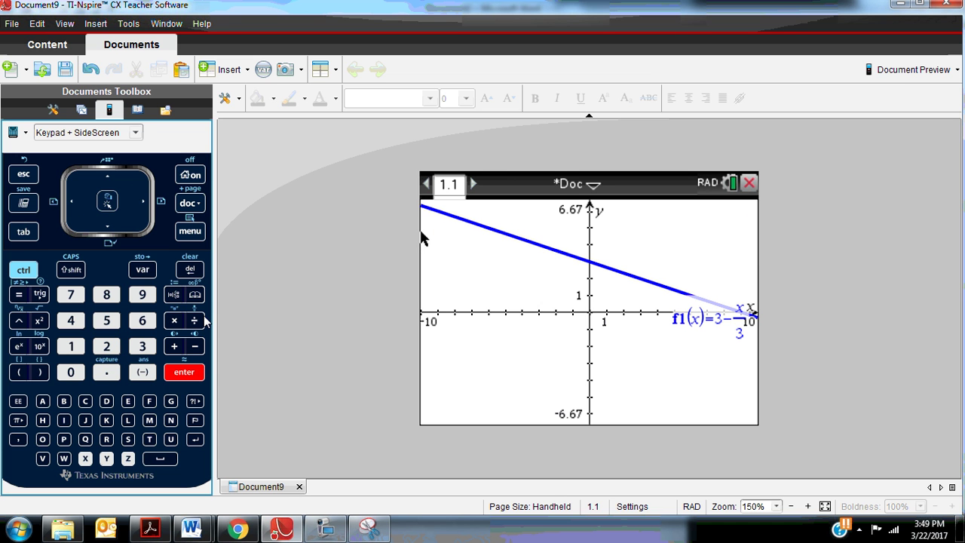
Start a new function entry for f2 and recheck the equation in Word.
{"action": "left_click", "coordinate": [190, 231]}
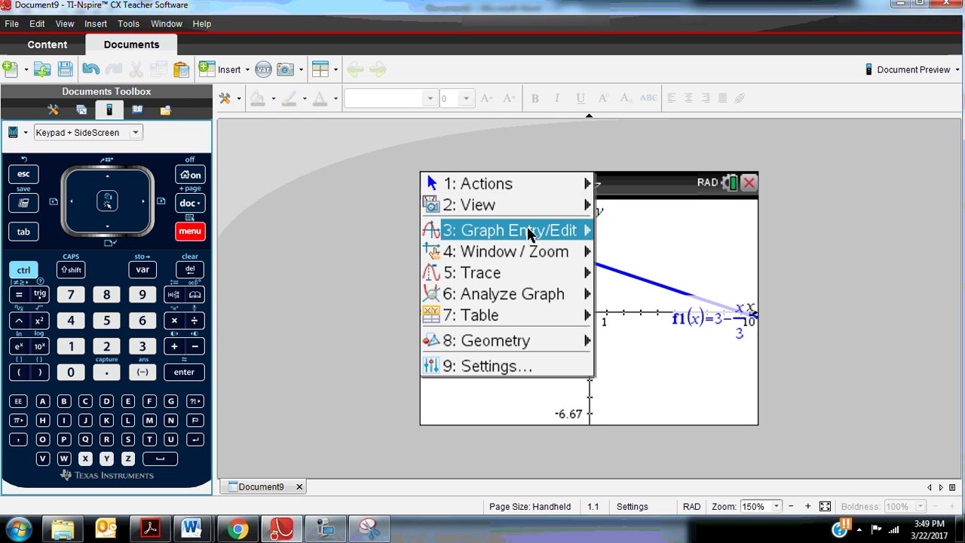
{"action": "mouse_move", "coordinate": [570, 229]}
{"action": "left_click", "coordinate": [656, 231]}
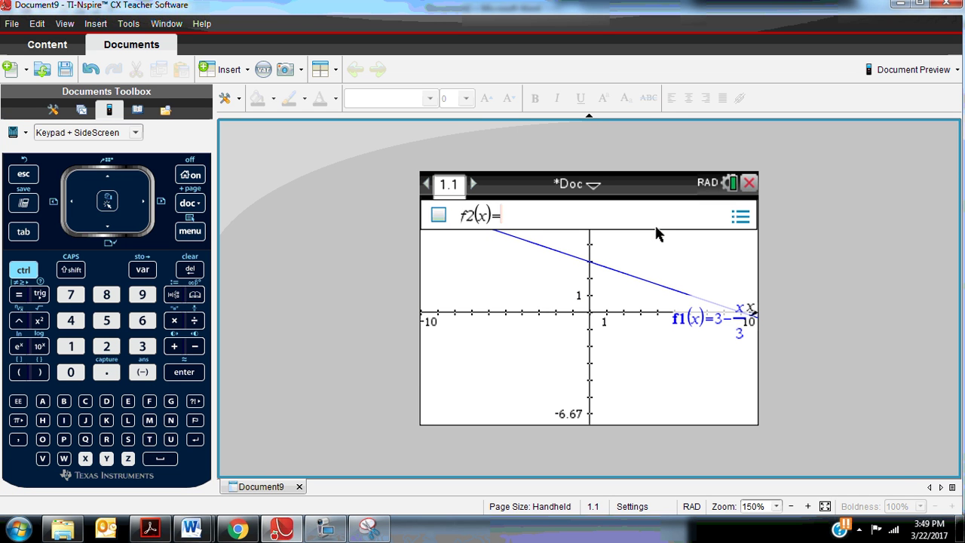
{"action": "left_click", "coordinate": [199, 531]}
{"action": "left_click", "coordinate": [268, 477]}
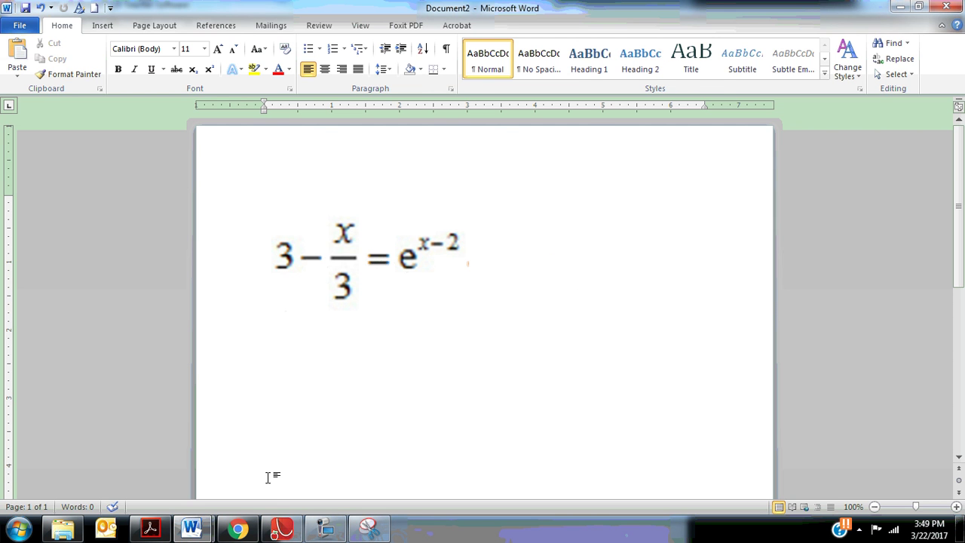
Enter f2(x)=e^(x−2) with the e^x template and graph it.
{"action": "left_click", "coordinate": [282, 530]}
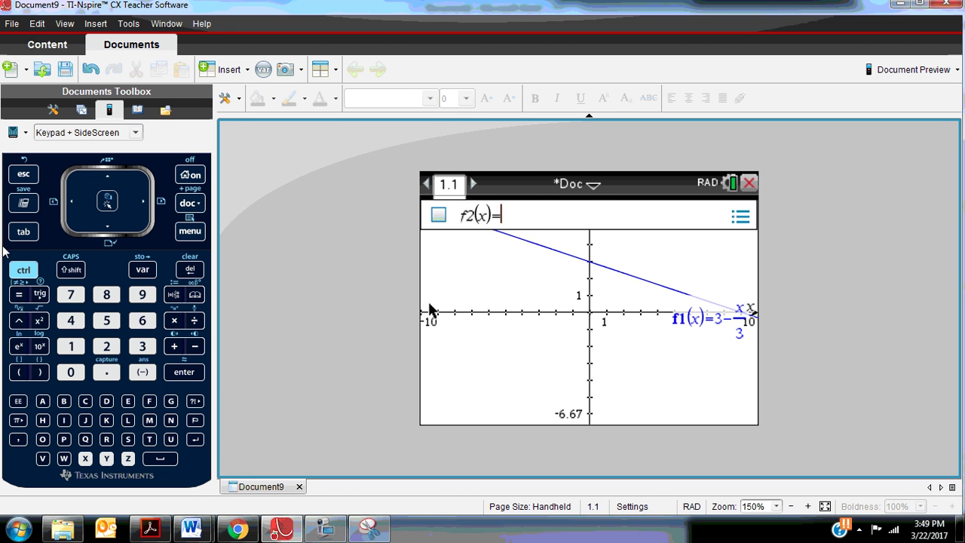
{"action": "left_click", "coordinate": [20, 346]}
{"action": "type", "text": "x"}
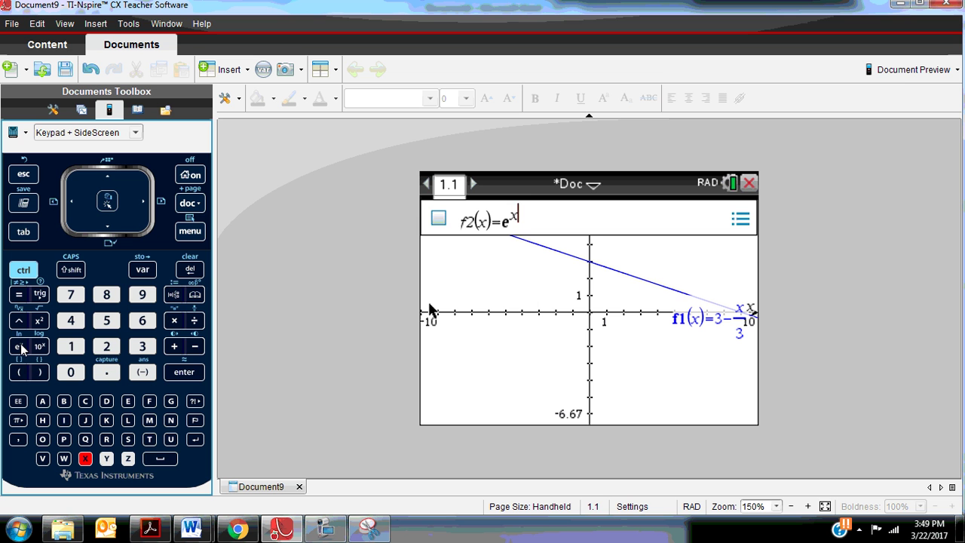
{"action": "type", "text": "-2"}
{"action": "key", "text": "Return"}
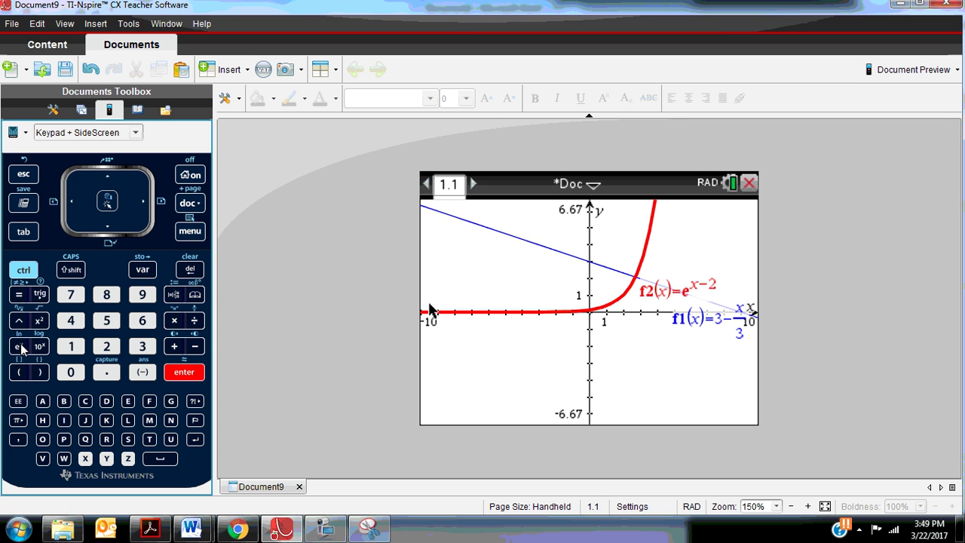
Drag the f2(x)=e^(x−2) label up and left, away from the intersection.
{"action": "left_click", "coordinate": [856, 301]}
{"action": "left_click_drag", "start_coordinate": [742, 277], "coordinate": [729, 240]}
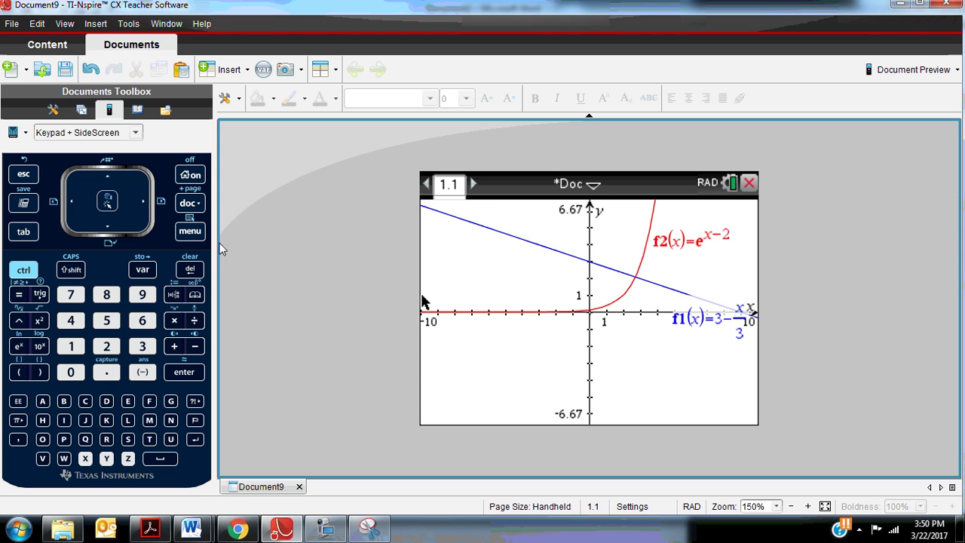
Use Analyze Graph > Intersection with bounds around the crossing to mark (2.74, 2.09).
{"action": "left_click", "coordinate": [197, 235]}
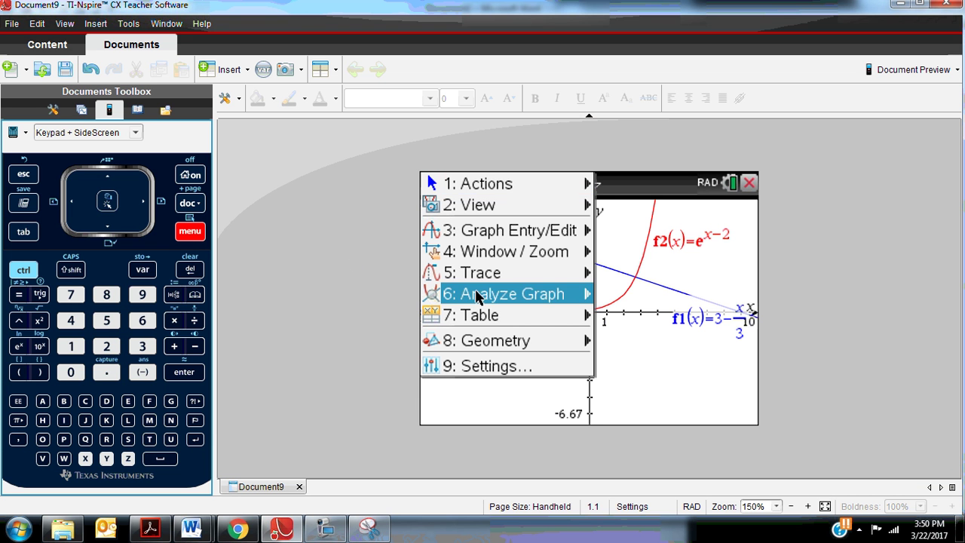
{"action": "mouse_move", "coordinate": [478, 294]}
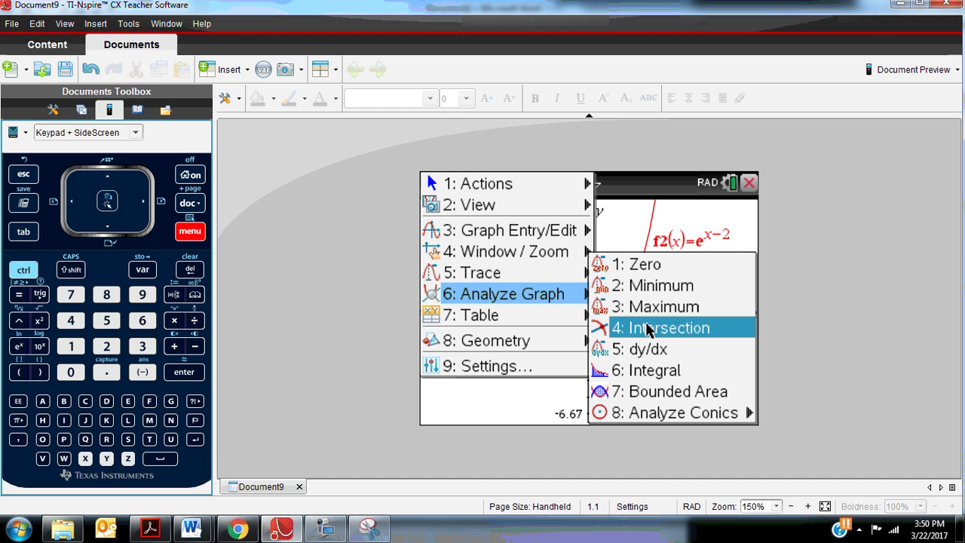
{"action": "left_click", "coordinate": [666, 329]}
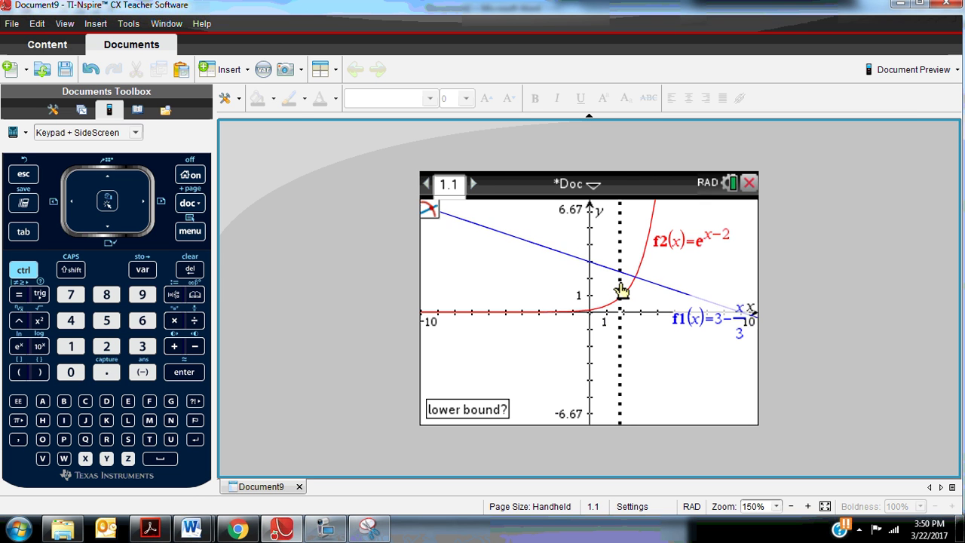
{"action": "left_click", "coordinate": [620, 290]}
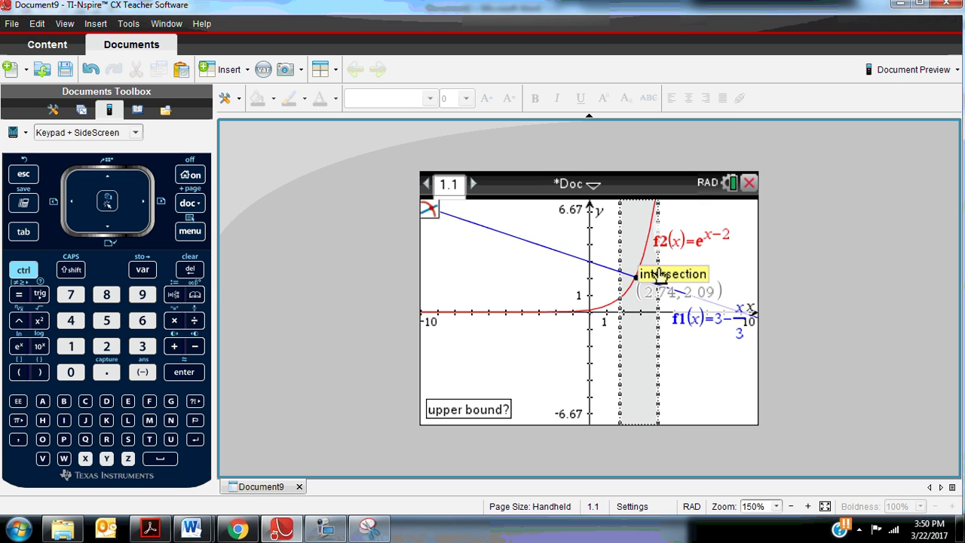
{"action": "left_click", "coordinate": [659, 276]}
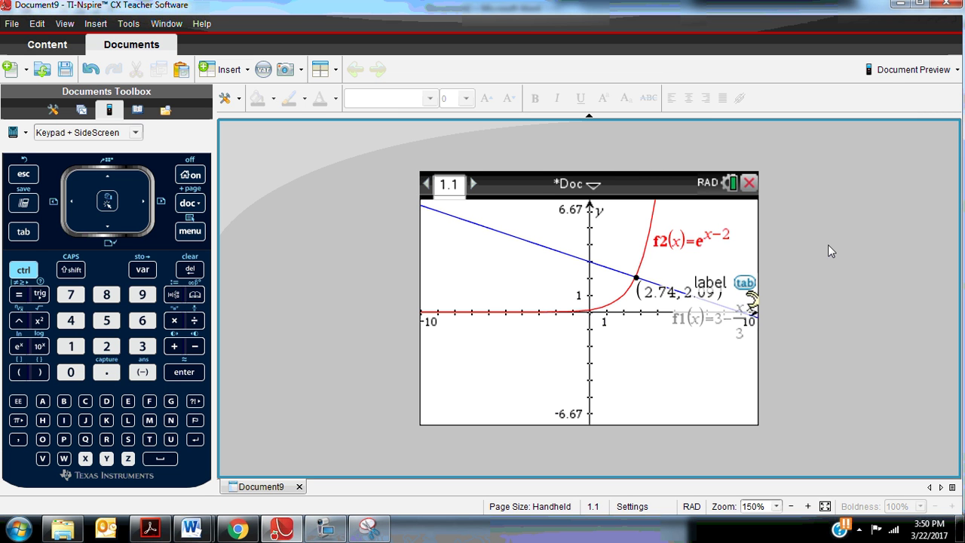
{"action": "double_click", "coordinate": [662, 292]}
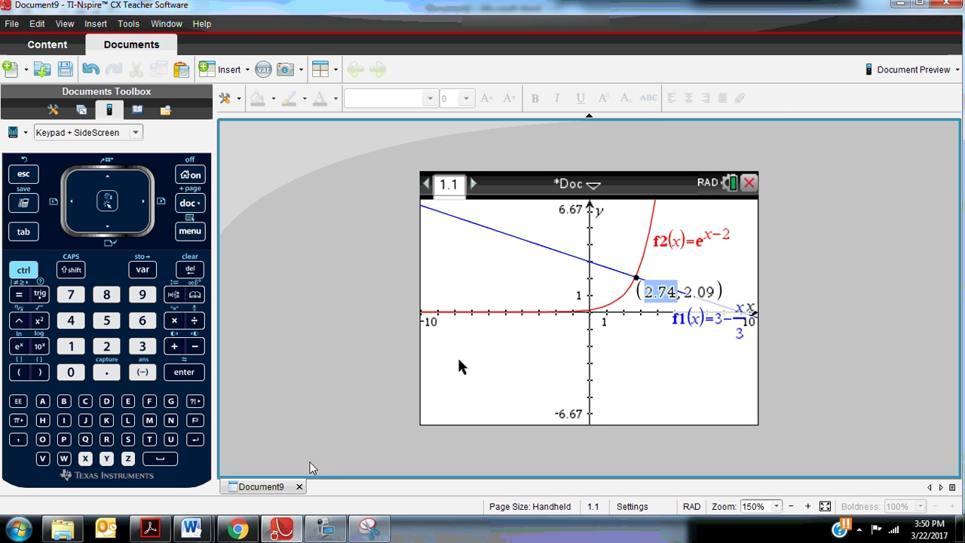
{"action": "mouse_move", "coordinate": [226, 528]}
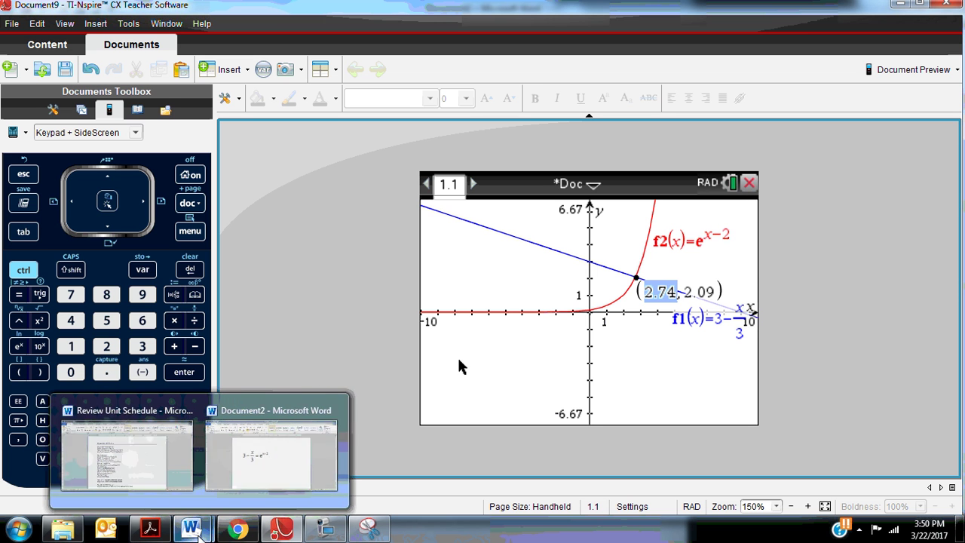